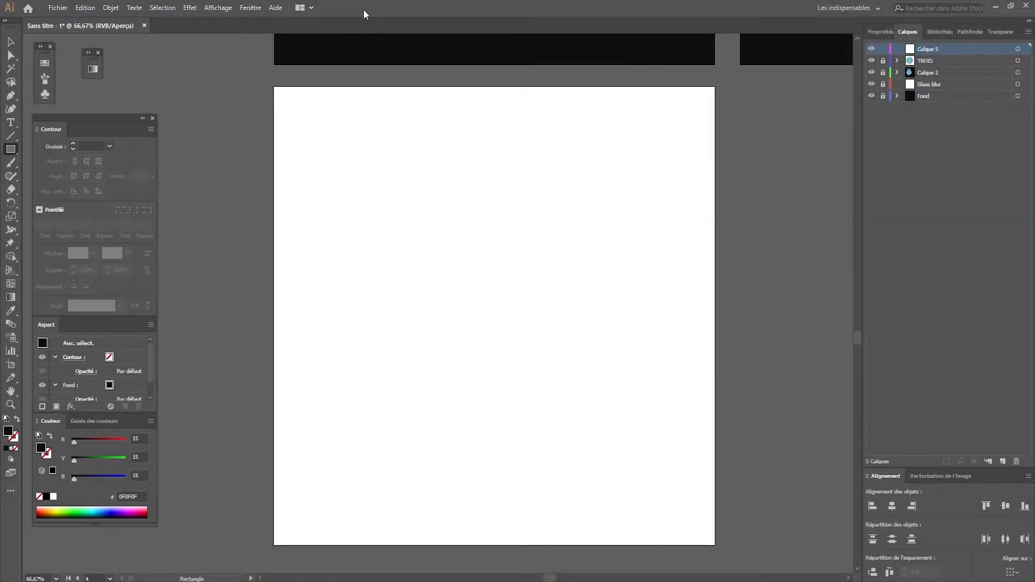
# Draw a rectangle covering the whole empty artboard, keep its fill at 0F0F0F, and lock it
pyautogui.moveTo(273, 87); pyautogui.dragTo(716, 545)
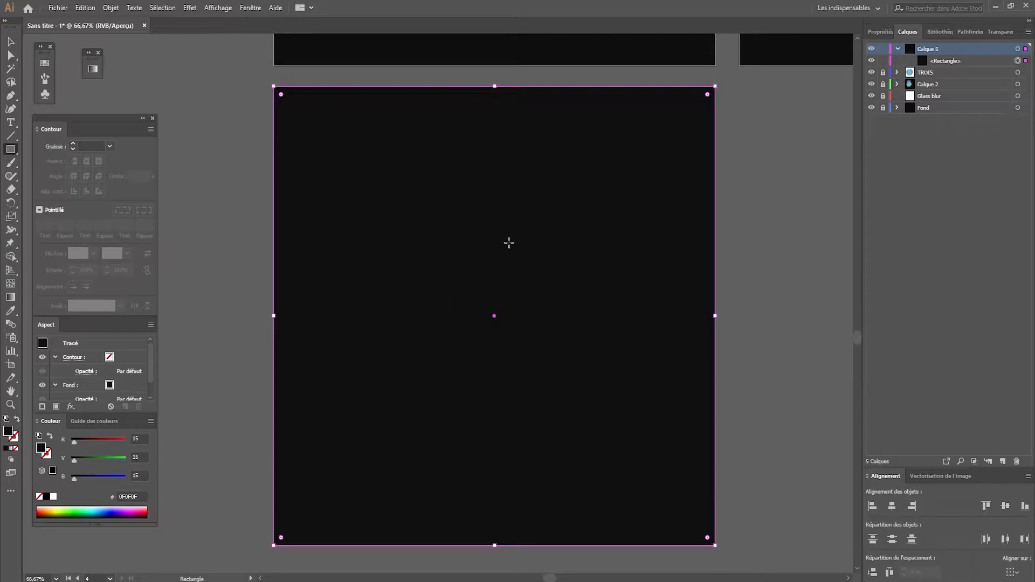
pyautogui.doubleClick(41, 448)
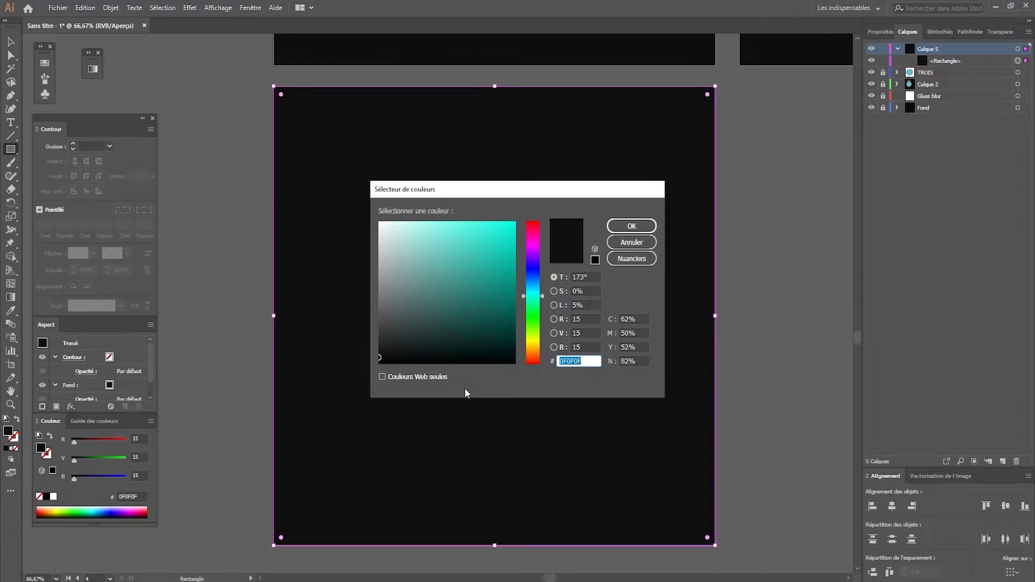
pyautogui.click(652, 214)
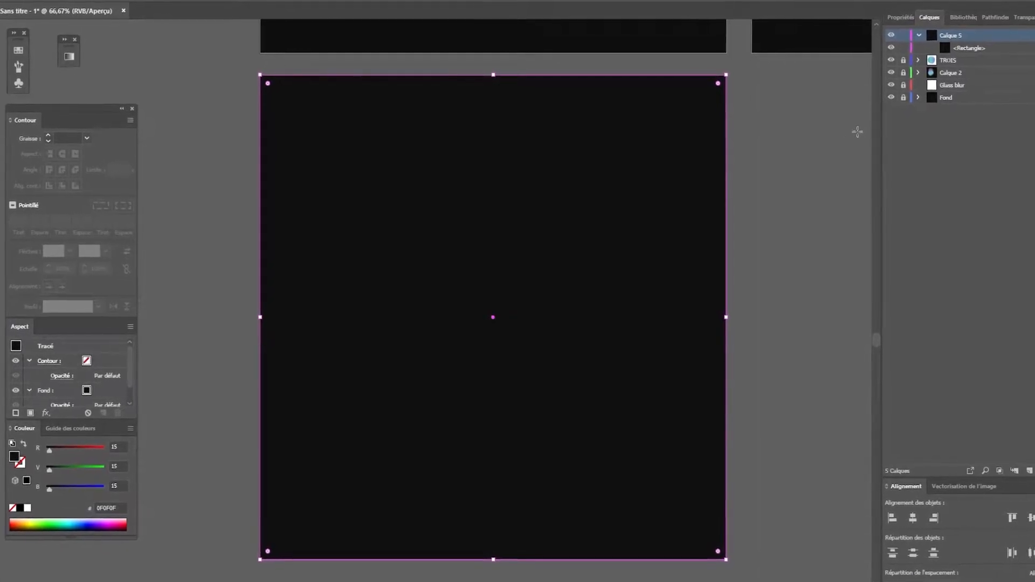
pyautogui.click(904, 48)
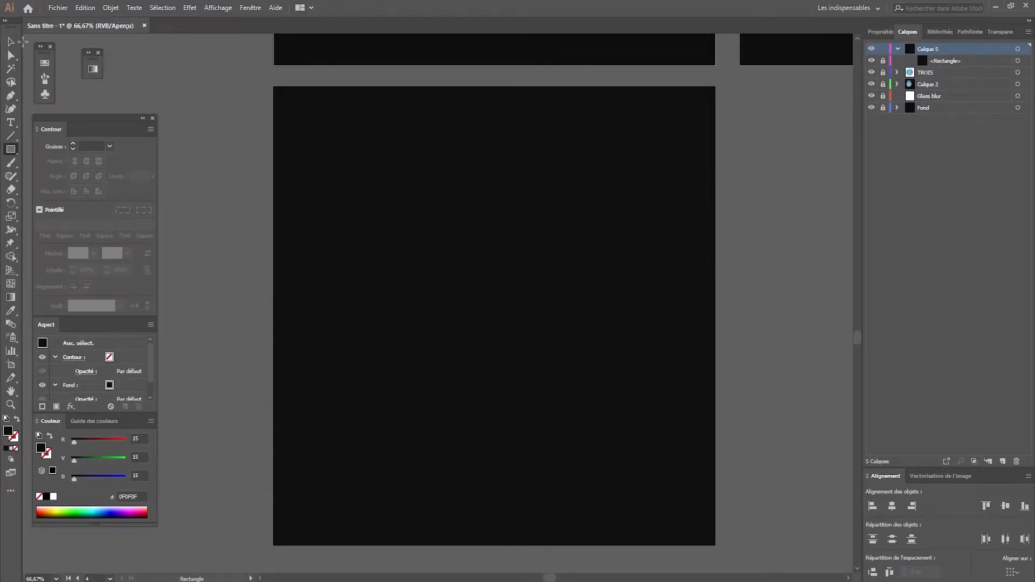
# Draw a large circle with the Ellipse tool and centre it on the dark background
pyautogui.click(11, 42)
pyautogui.moveTo(560, 279); pyautogui.dragTo(705, 368)
pyautogui.moveTo(15, 153); pyautogui.dragTo(54, 168)
pyautogui.moveTo(380, 181); pyautogui.dragTo(662, 477)
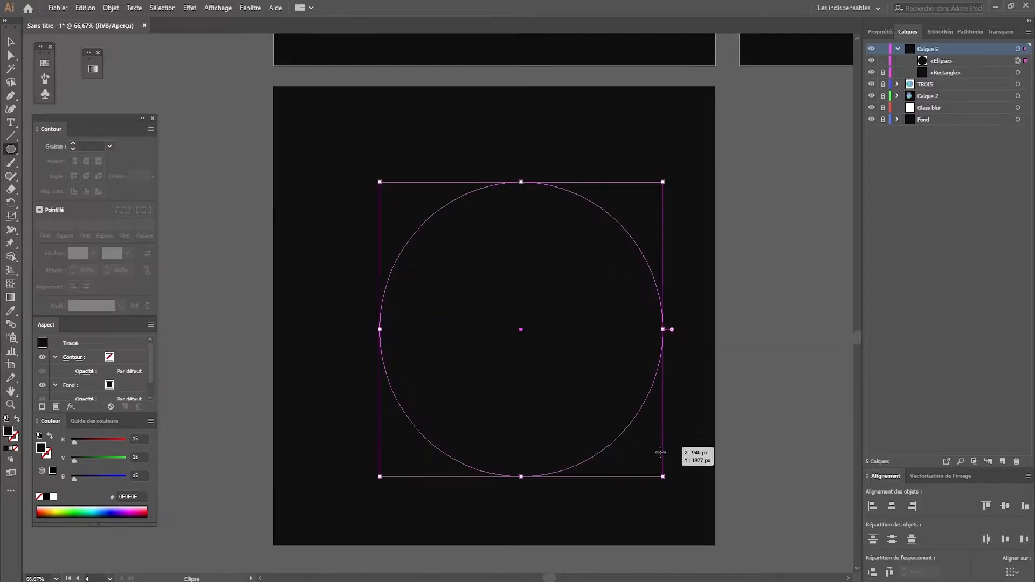
pyautogui.click(11, 42)
pyautogui.moveTo(593, 283); pyautogui.dragTo(566, 270)
# Fill the circle with the teal-to-violet linear gradient and set its angle to -45°
pyautogui.hotkey('ctrl', 'F9')
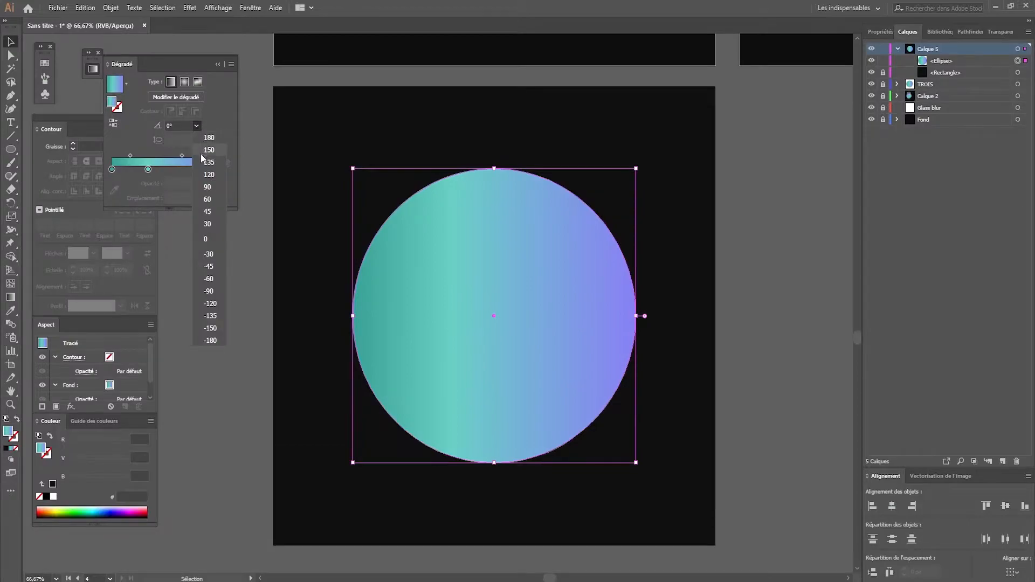
pyautogui.click(209, 174)
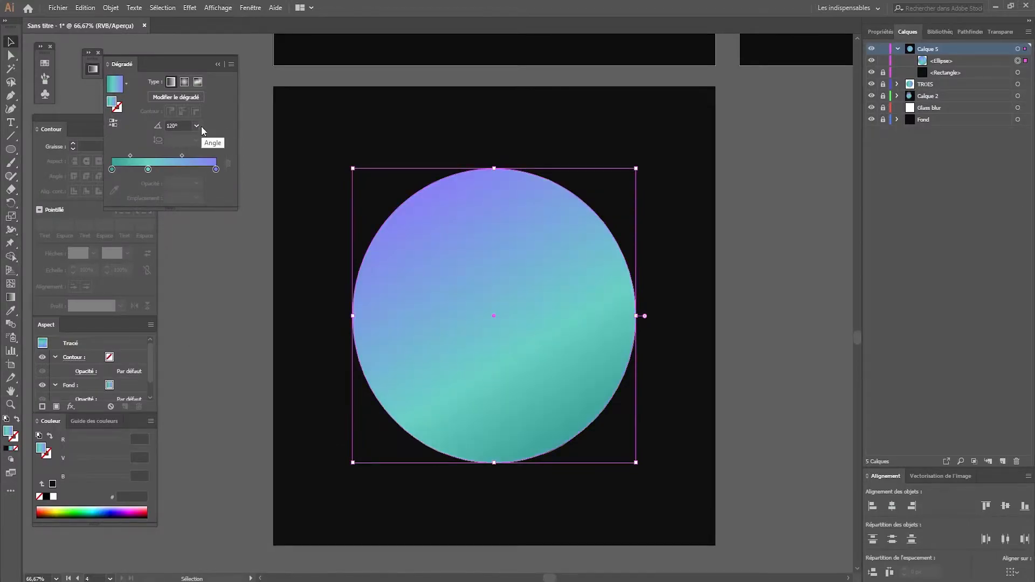
pyautogui.click(210, 303)
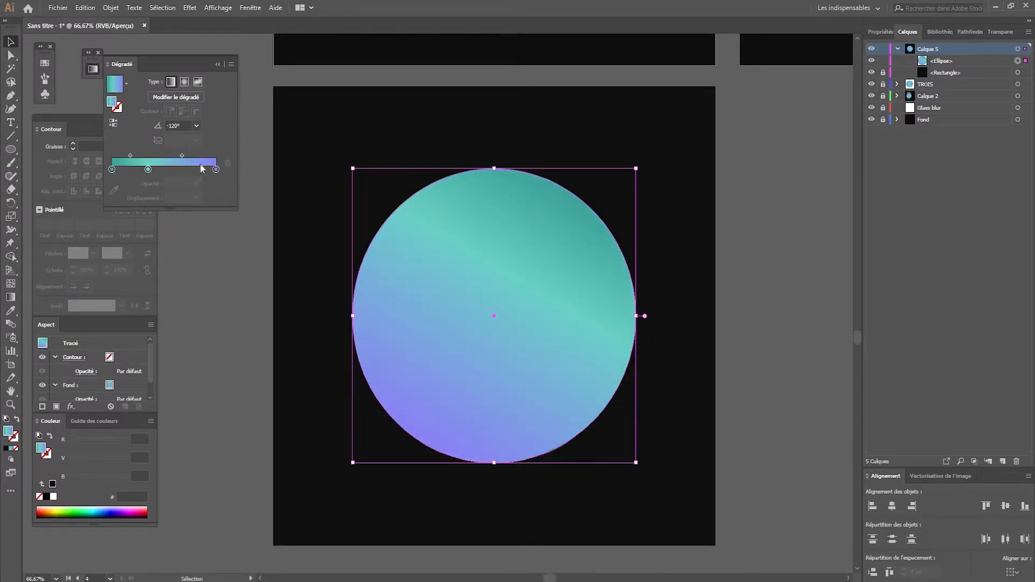
pyautogui.click(196, 125)
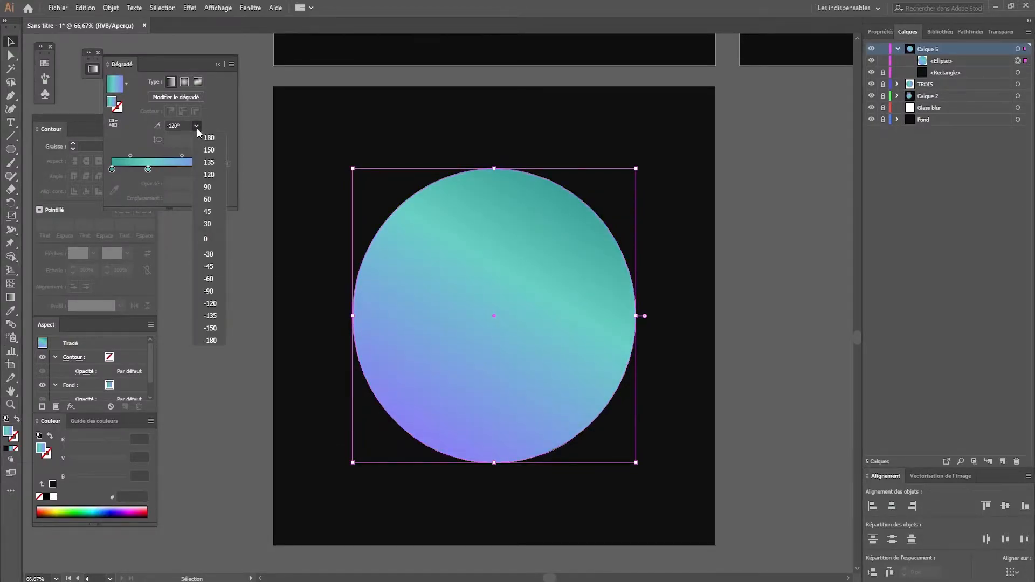
pyautogui.click(210, 263)
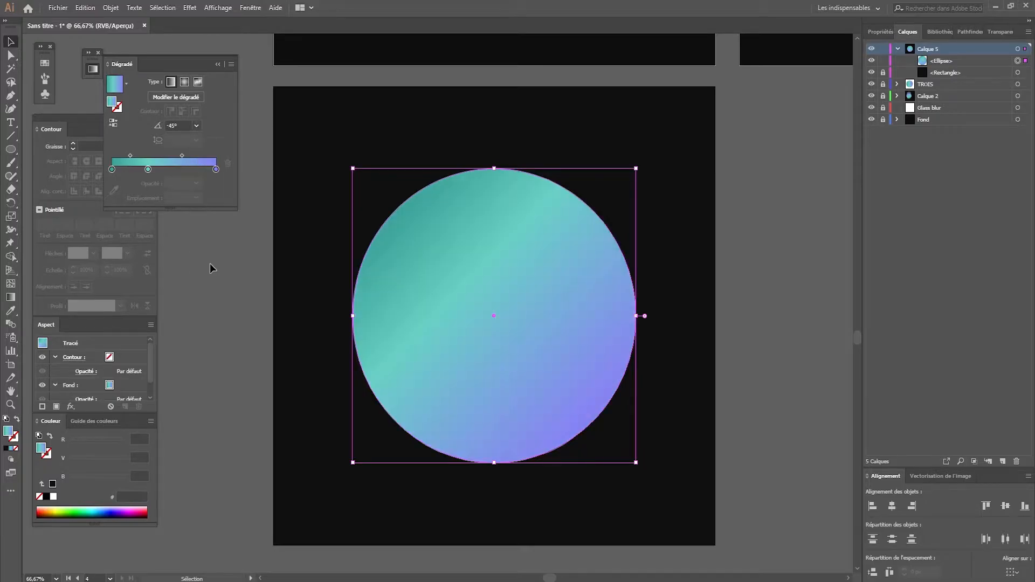
pyautogui.click(764, 298)
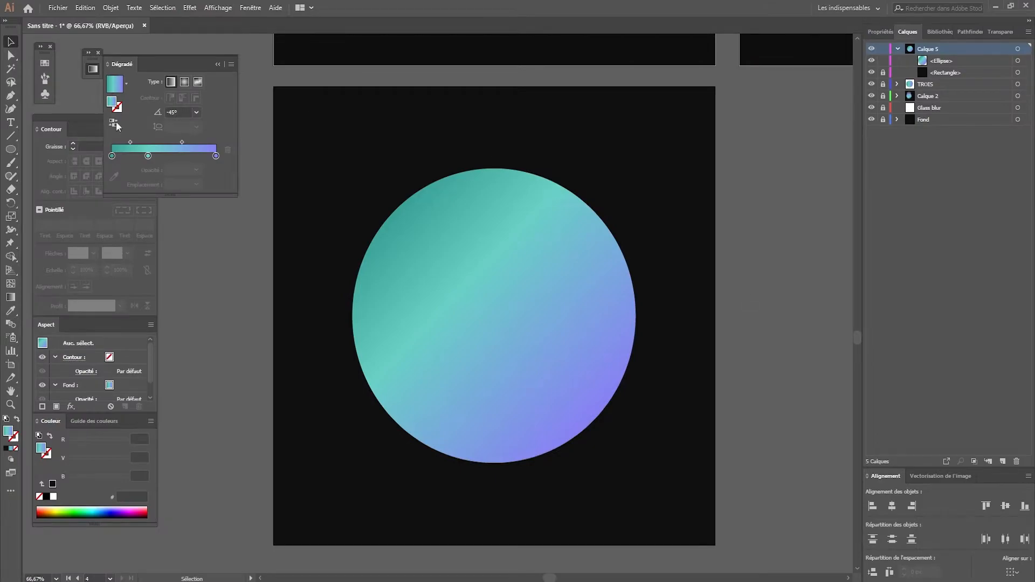
# Draw a small rectangle overlapping the circle's upper-right edge and round all its corners slightly
pyautogui.moveTo(11, 149); pyautogui.dragTo(41, 148)
pyautogui.moveTo(528, 166); pyautogui.dragTo(653, 279)
pyautogui.click(10, 56)
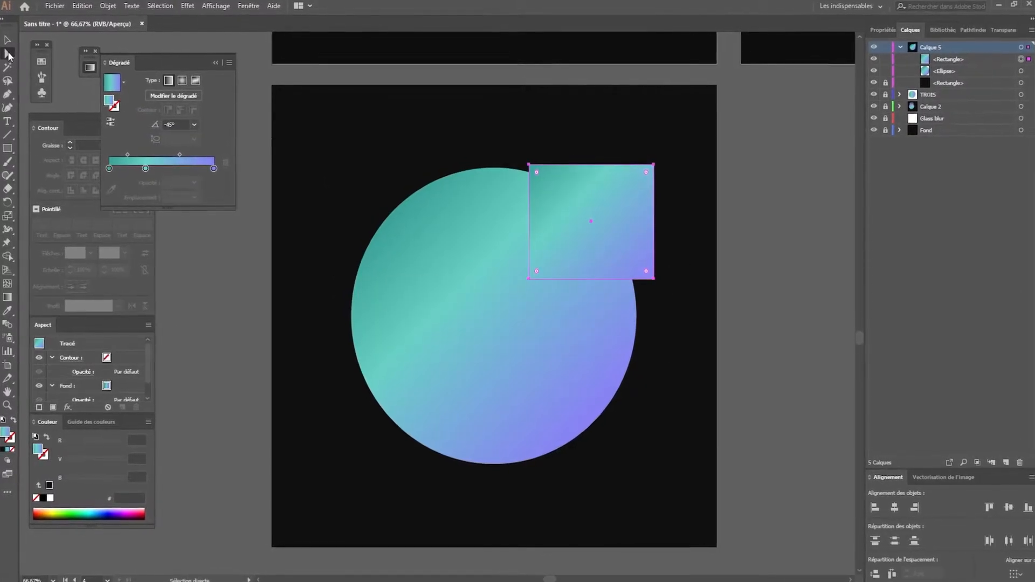
pyautogui.moveTo(536, 172); pyautogui.dragTo(542, 176)
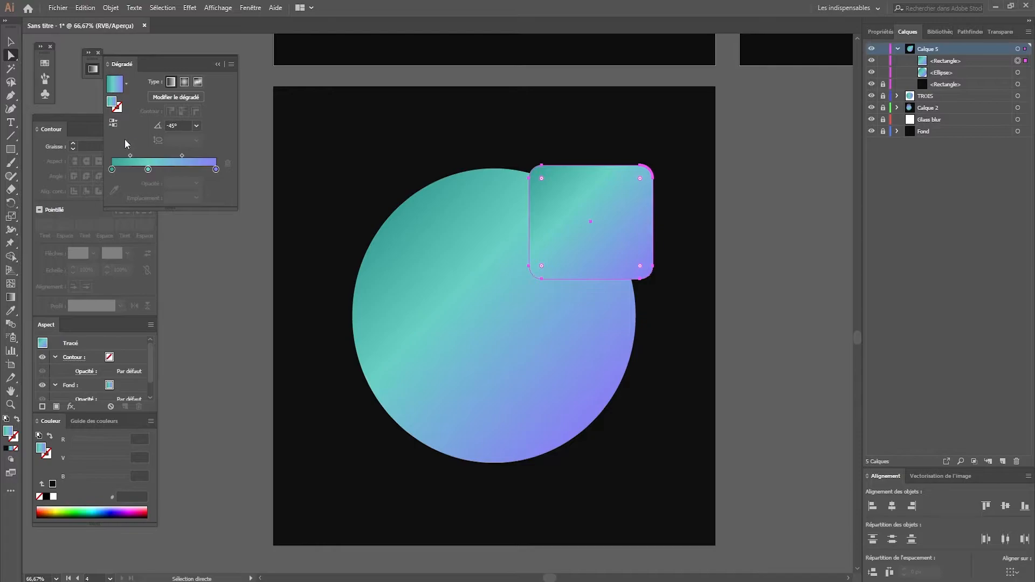
# Remove the middle stop from the rounded rectangle's gradient and make both end stops white
pyautogui.moveTo(148, 170); pyautogui.dragTo(160, 189)
pyautogui.click(112, 170)
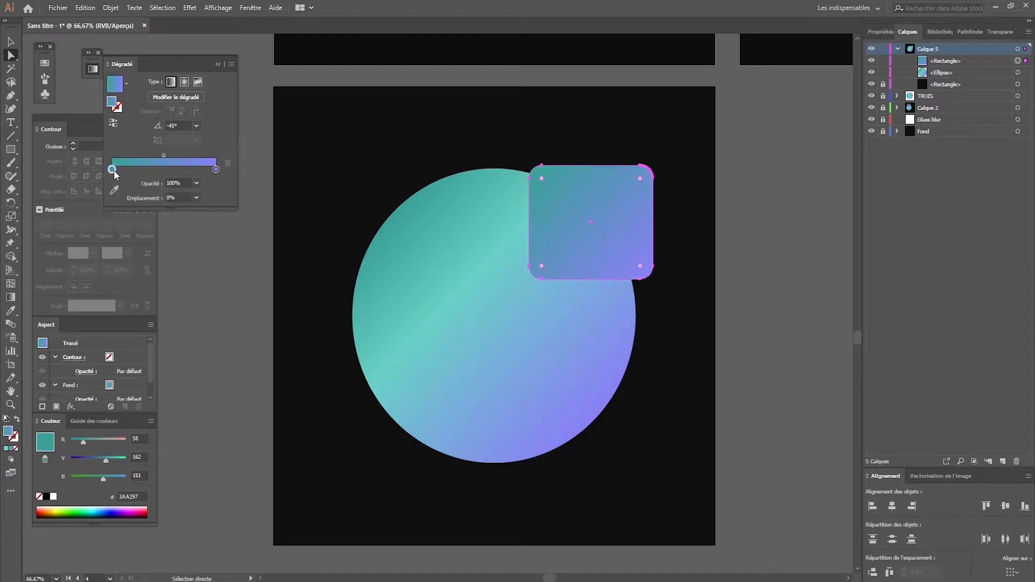
pyautogui.doubleClick(111, 169)
pyautogui.click(89, 207)
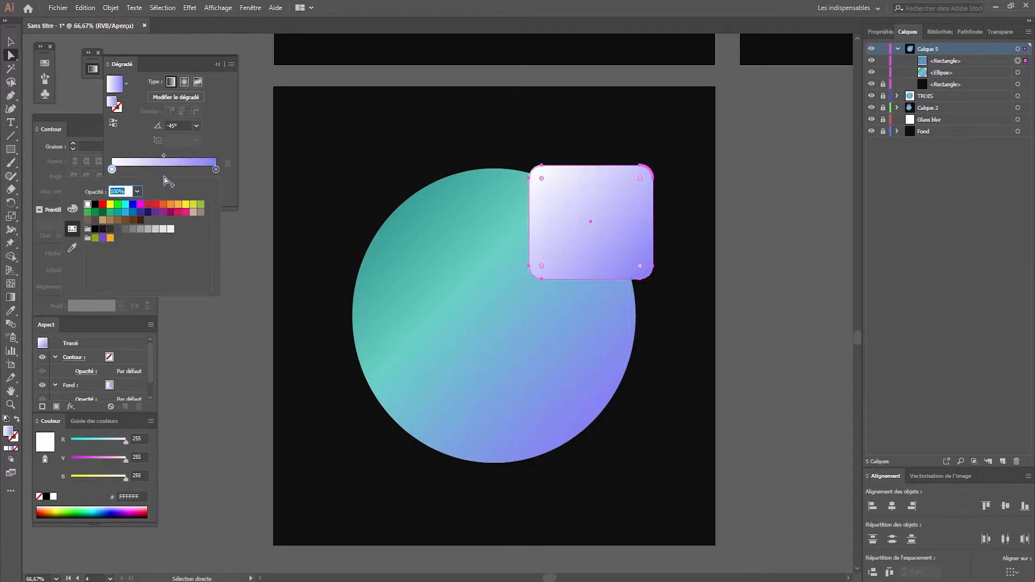
pyautogui.doubleClick(215, 169)
pyautogui.click(89, 207)
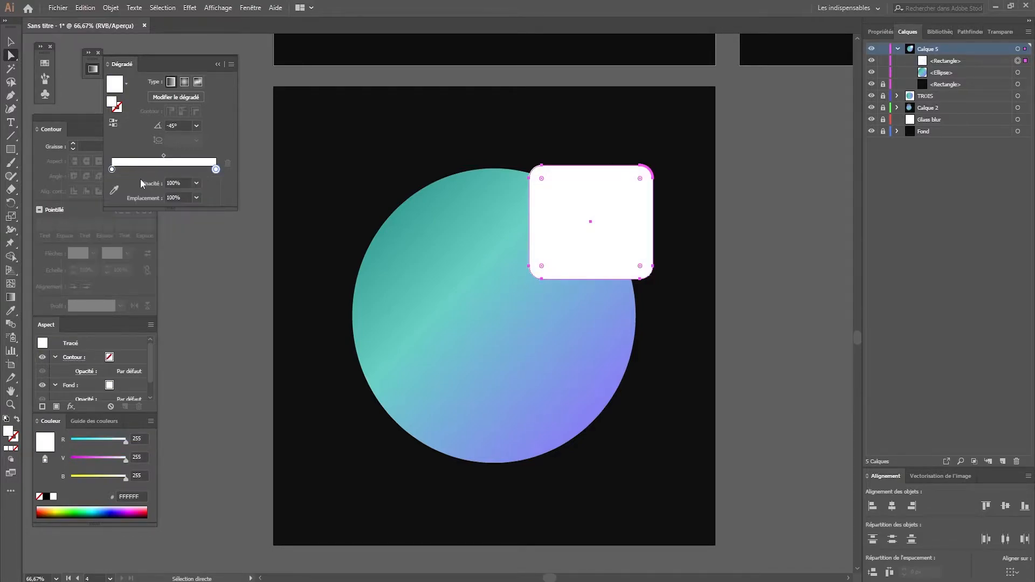
# Set the rectangle's gradient to 40% opacity at the start stop, 0% at the end stop, and a -30° angle
pyautogui.moveTo(175, 180); pyautogui.dragTo(165, 178)
pyautogui.write('0')
pyautogui.click(112, 169)
pyautogui.moveTo(176, 183); pyautogui.dragTo(168, 183)
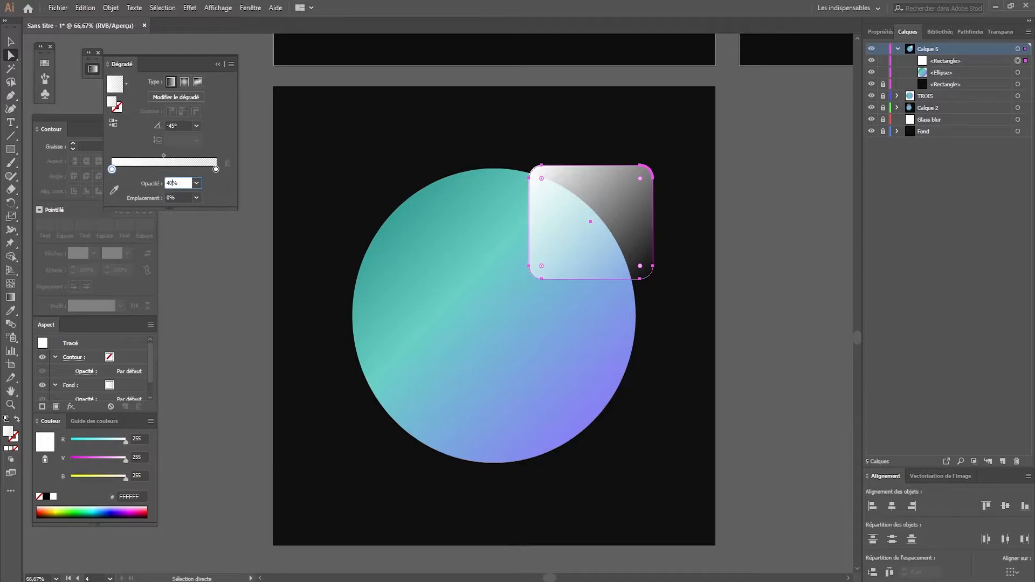
pyautogui.press('Return')
pyautogui.click(196, 126)
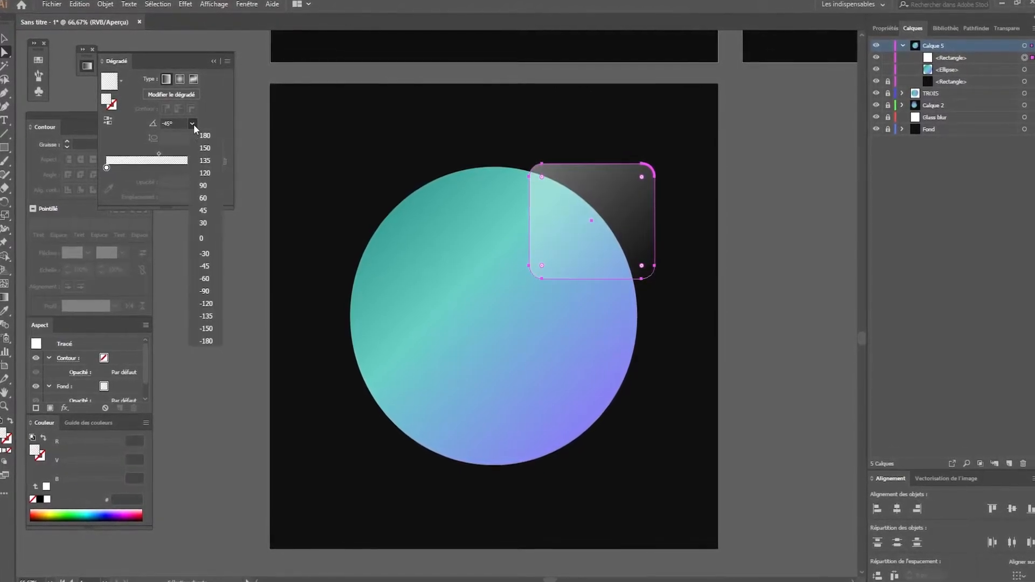
pyautogui.click(201, 253)
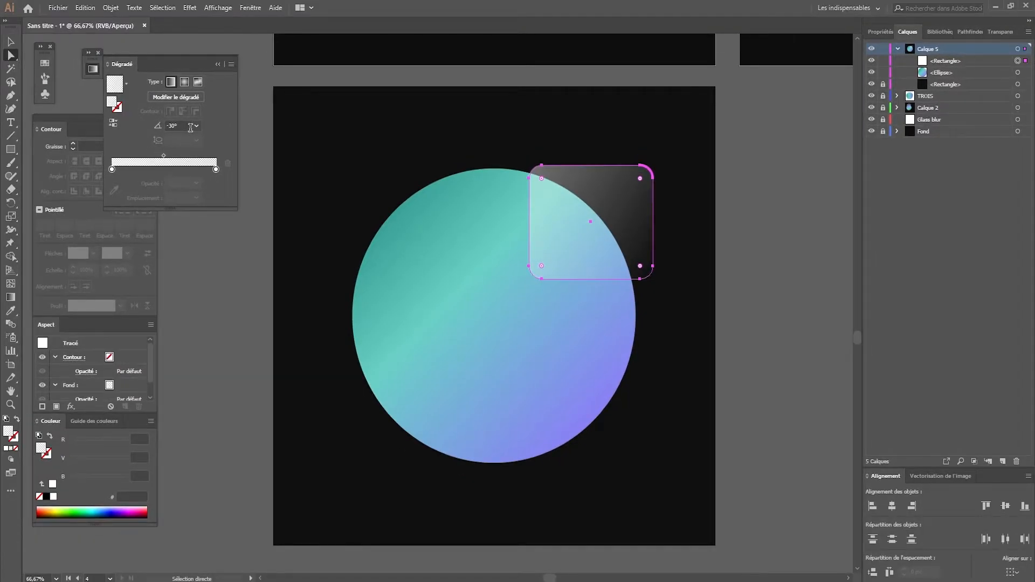
# Apply the white transparent gradient to the rounded rectangle's stroke and set its start stop opacity to 80%
pyautogui.click(117, 108)
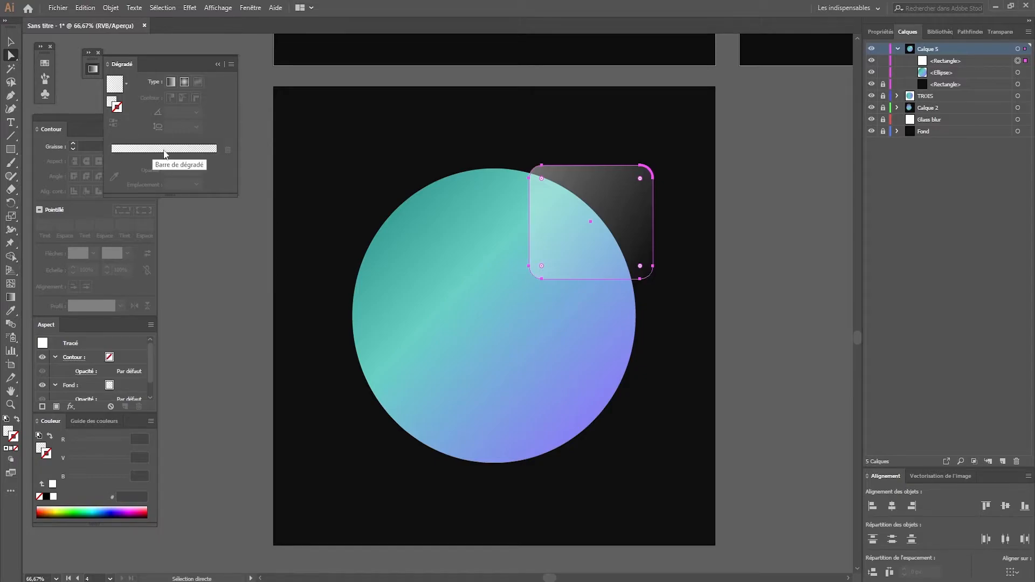
pyautogui.click(164, 150)
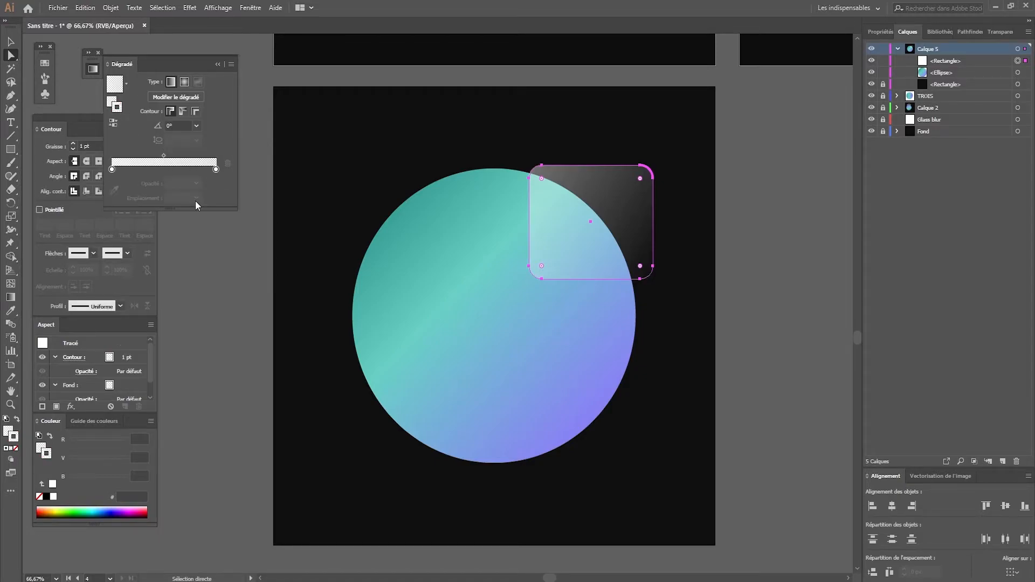
pyautogui.click(112, 169)
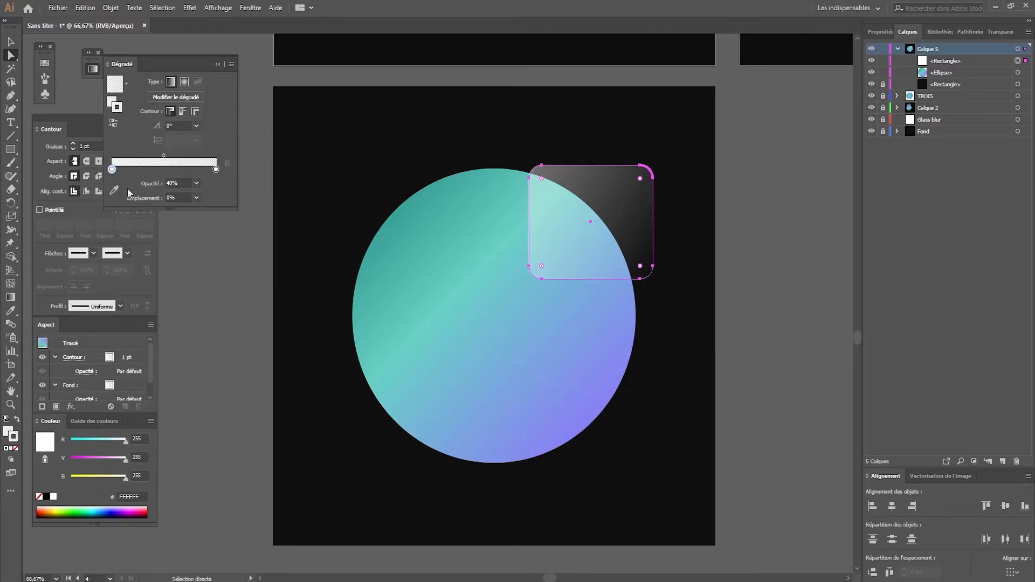
pyautogui.moveTo(172, 183); pyautogui.dragTo(164, 183)
pyautogui.write('80')
pyautogui.press('Return')
pyautogui.click(759, 291)
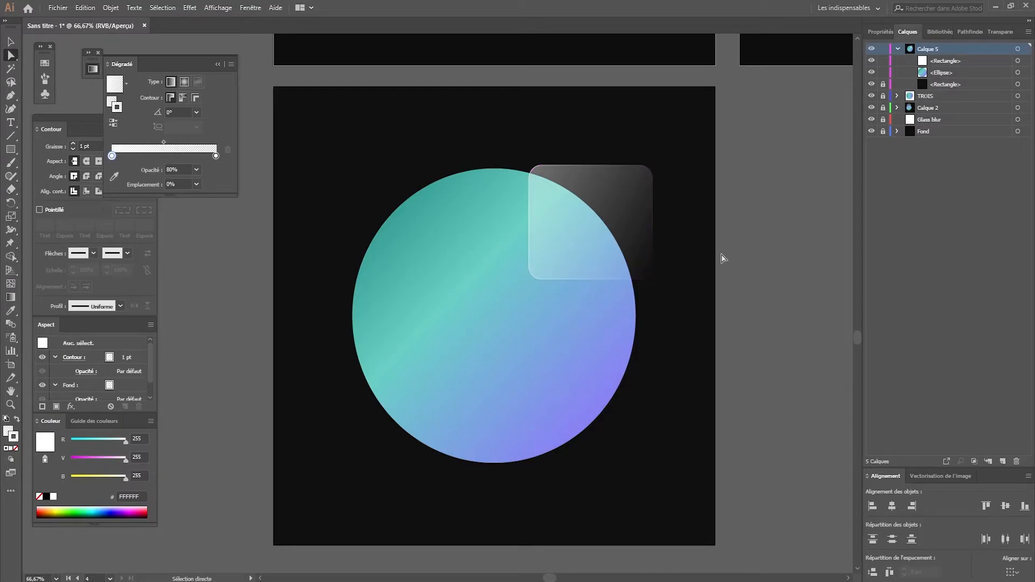
pyautogui.scroll(3, 531, 162)
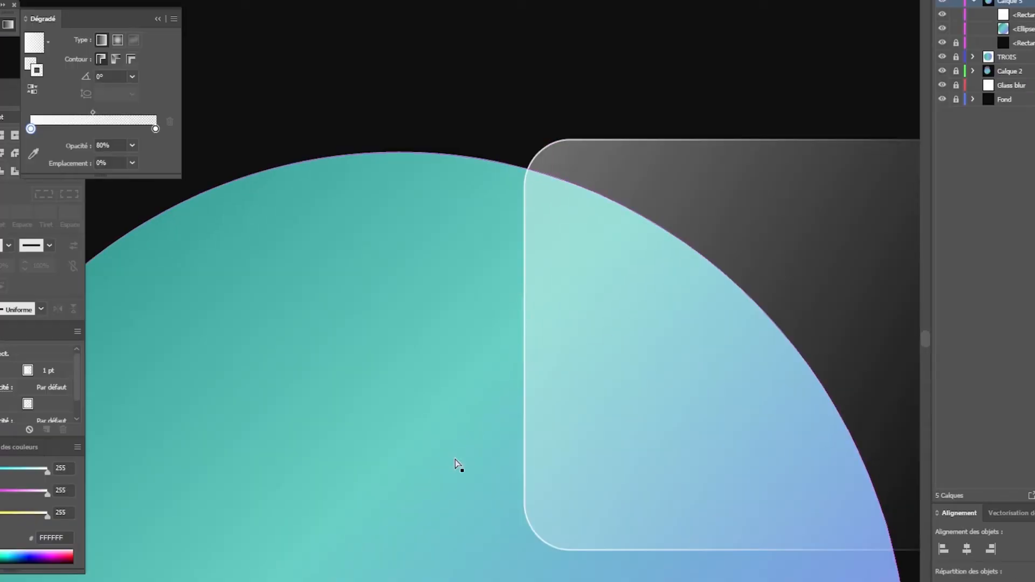
pyautogui.hotkey('ctrl', '0')
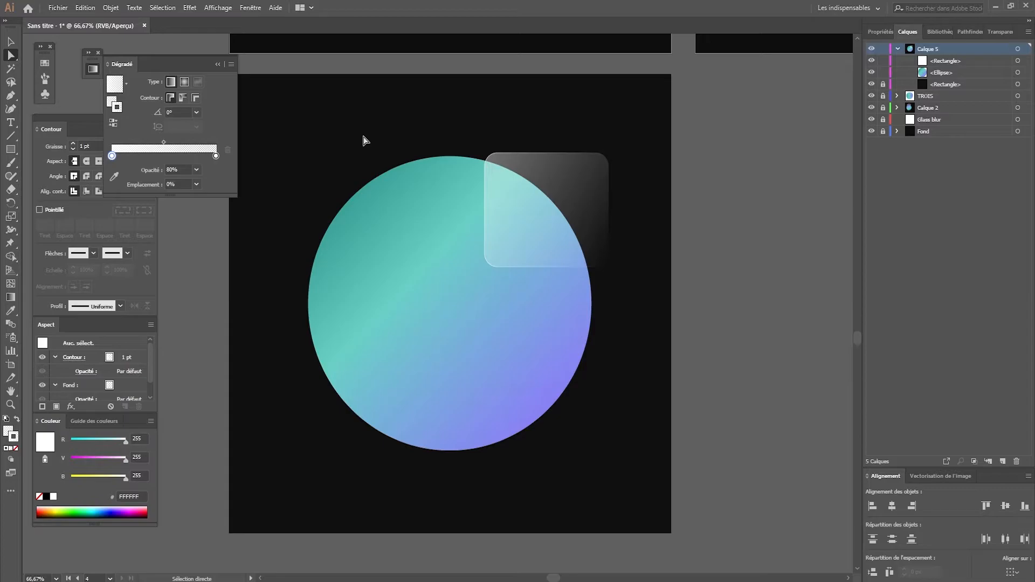
# Duplicate the circle and the rounded rectangle in place, in front of the originals
pyautogui.press('v')
pyautogui.hotkey('ctrl', 'a')
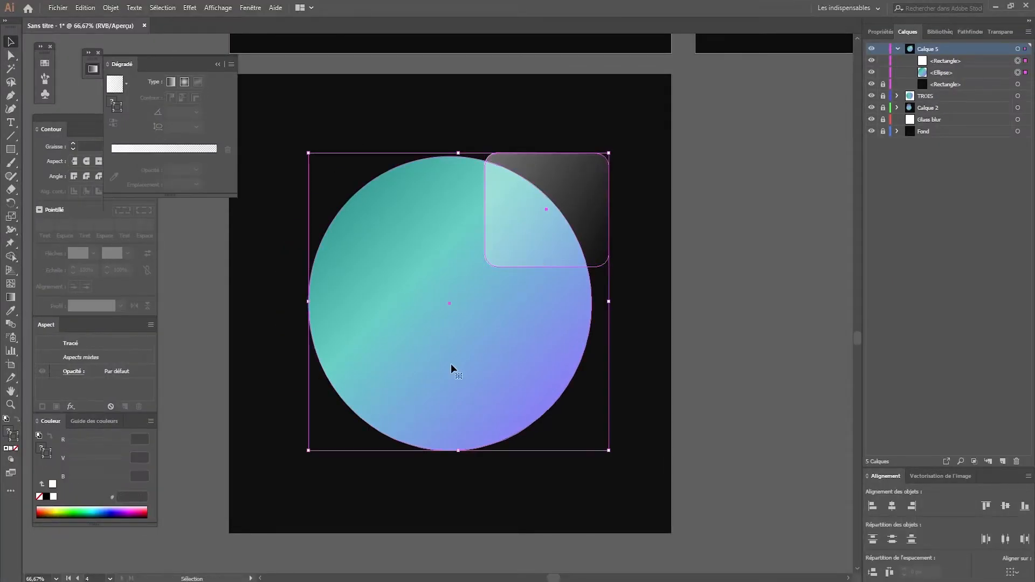
pyautogui.hotkey('ctrl', 'c')
pyautogui.hotkey('ctrl', 'f')
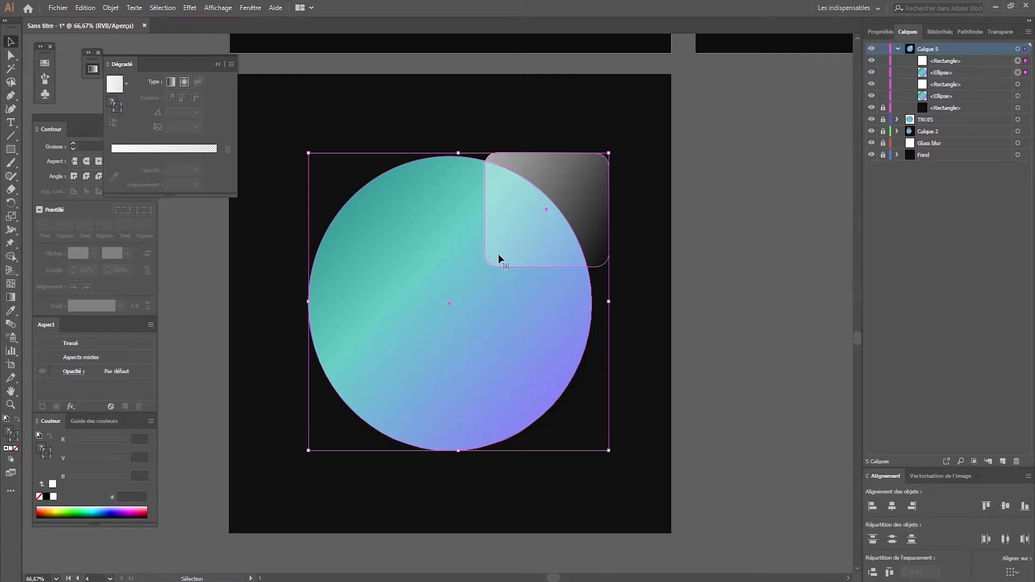
# Make a clipping mask from the duplicated shapes and move the clipped piece to the artboard's lower-right corner
pyautogui.click(110, 8)
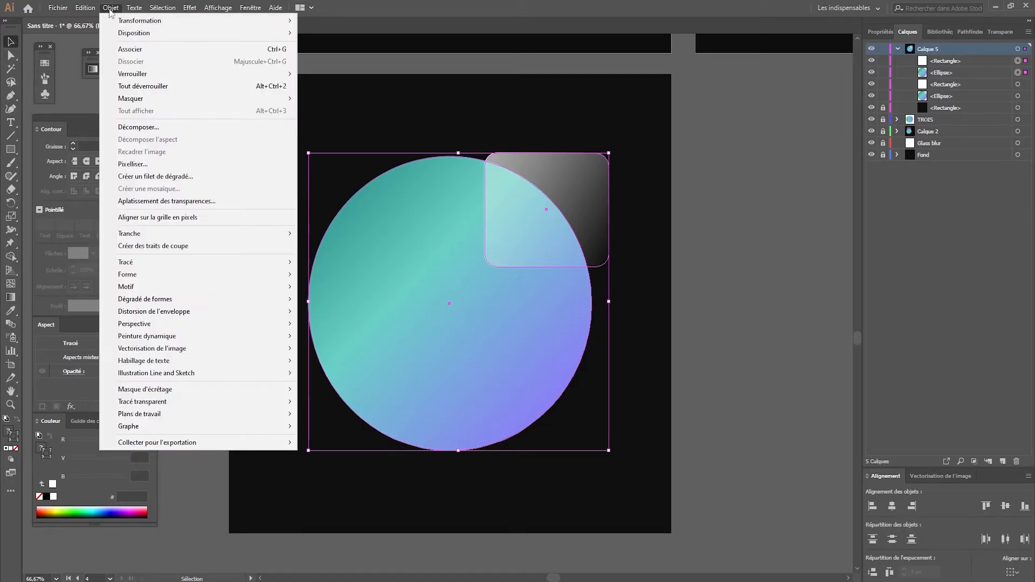
pyautogui.moveTo(183, 390)
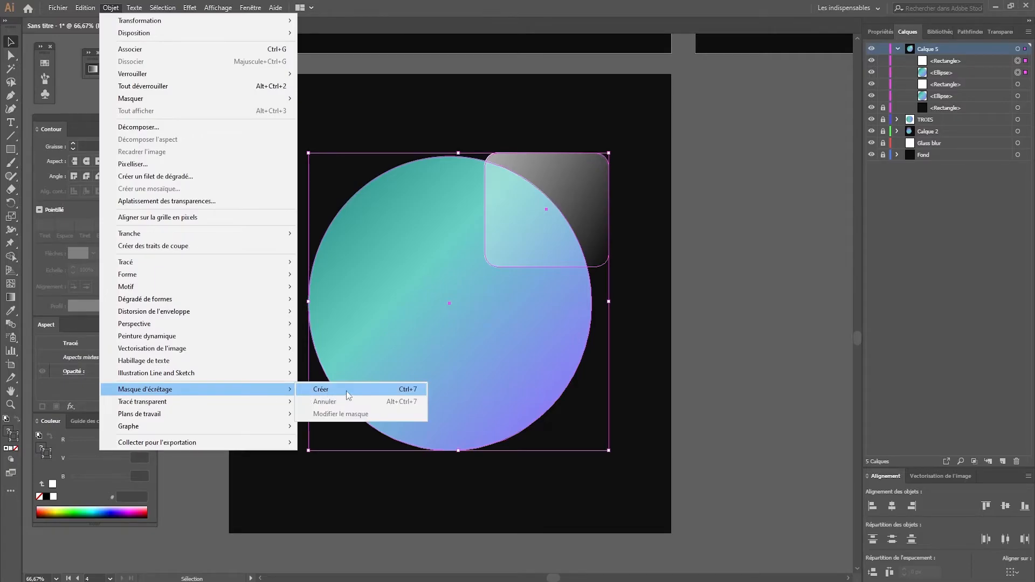
pyautogui.click(347, 390)
pyautogui.moveTo(504, 241); pyautogui.dragTo(583, 493)
pyautogui.click(609, 372)
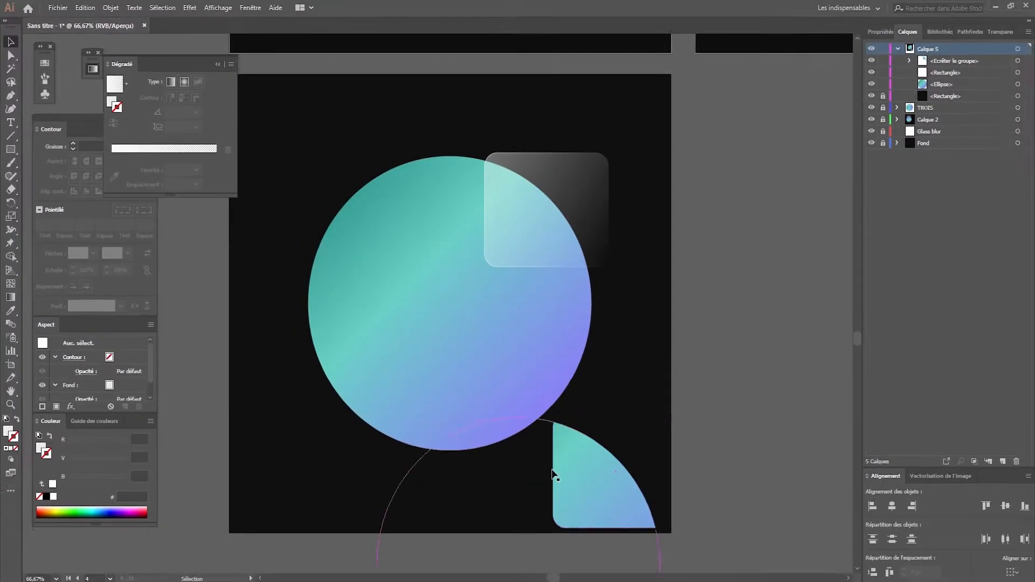
# Select only the circle inside the clipped piece and apply a Gaussian blur to it, previewing it and lowering the radius
pyautogui.click(11, 55)
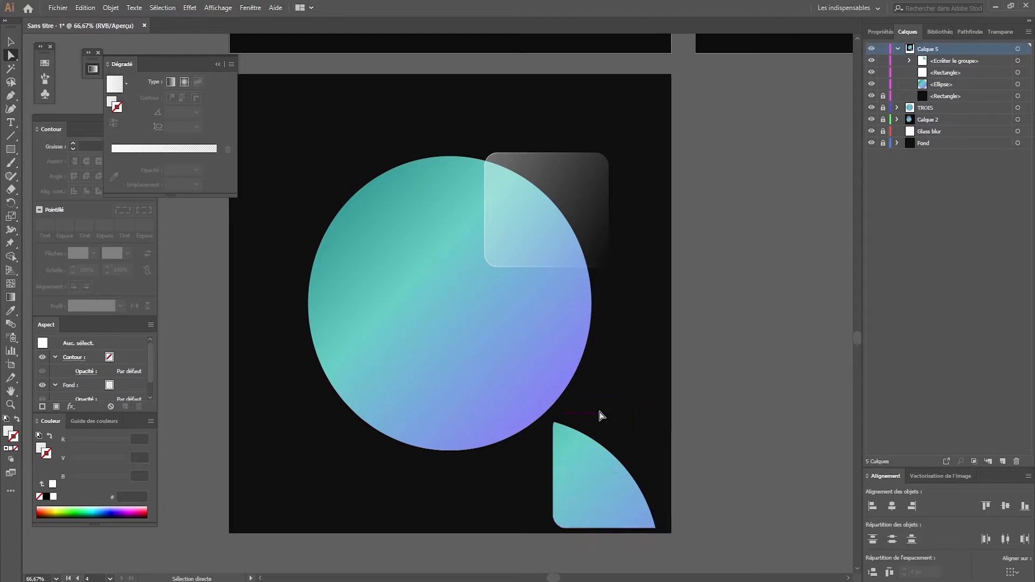
pyautogui.click(549, 426)
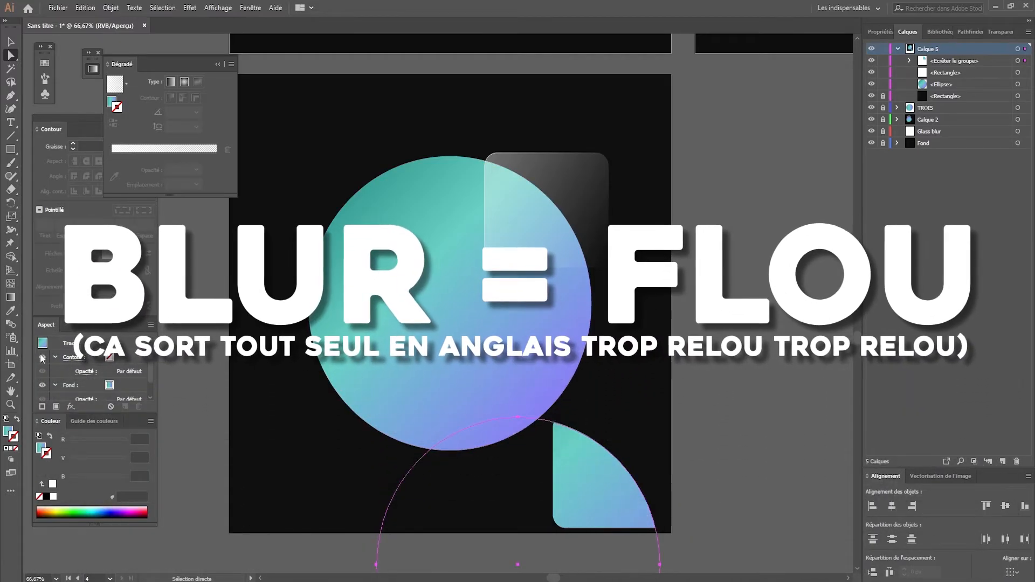
pyautogui.click(249, 8)
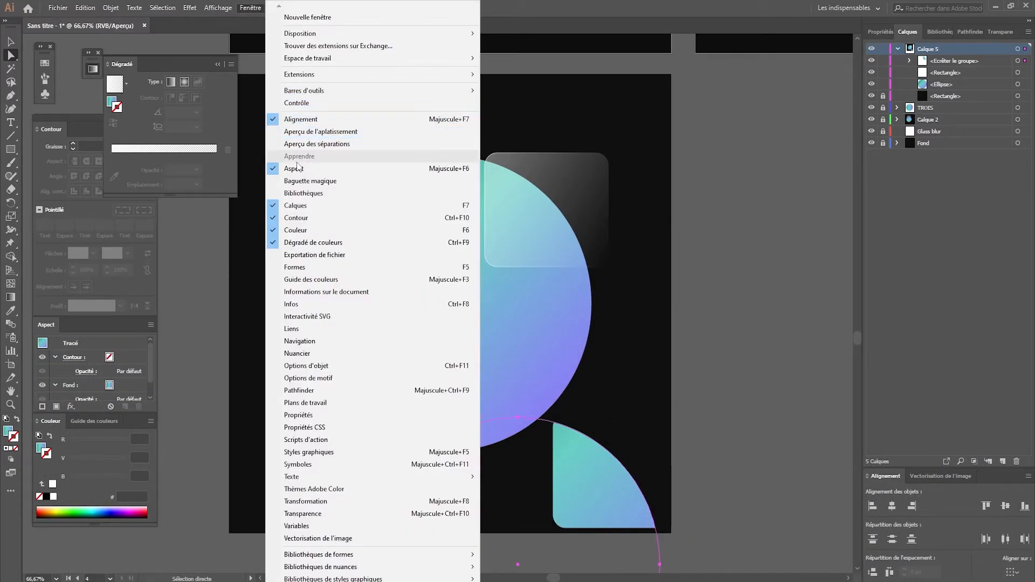
pyautogui.click(70, 407)
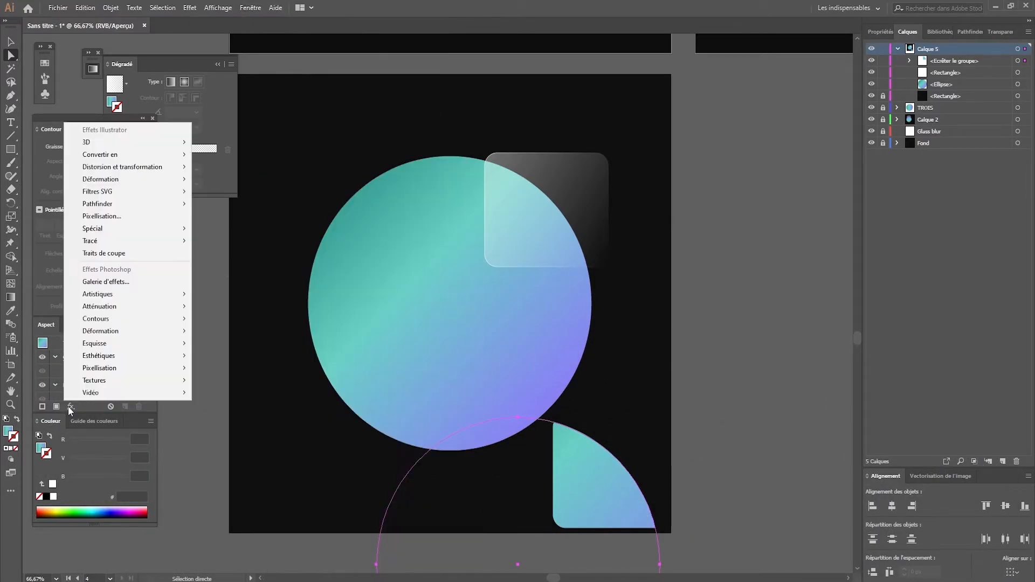
pyautogui.click(190, 7)
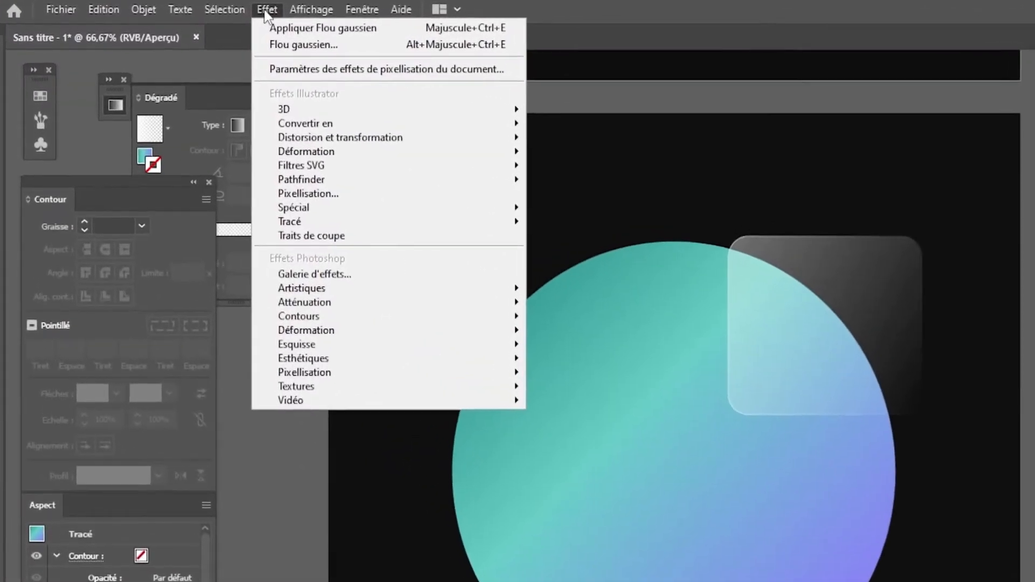
pyautogui.moveTo(237, 196)
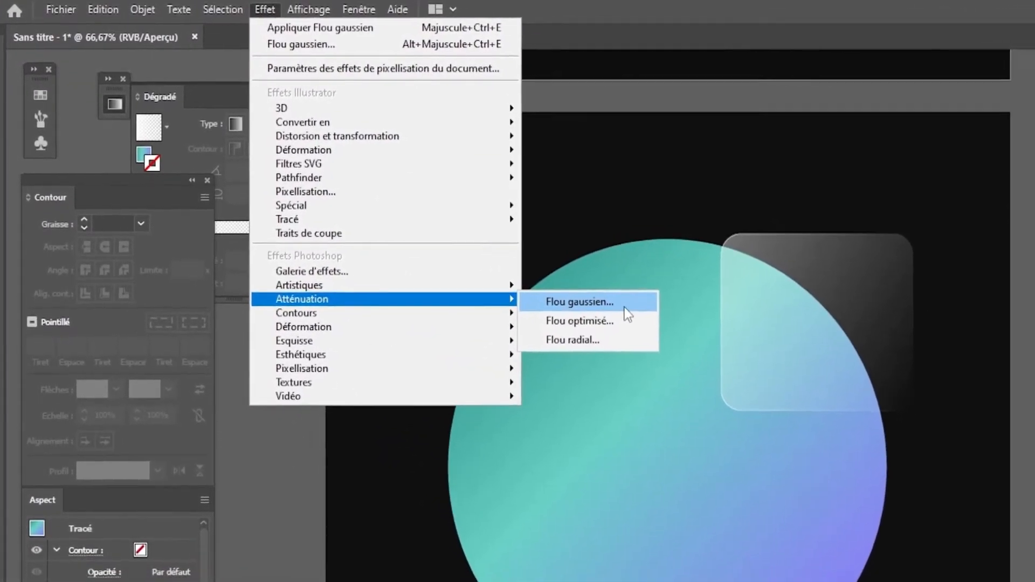
pyautogui.click(625, 314)
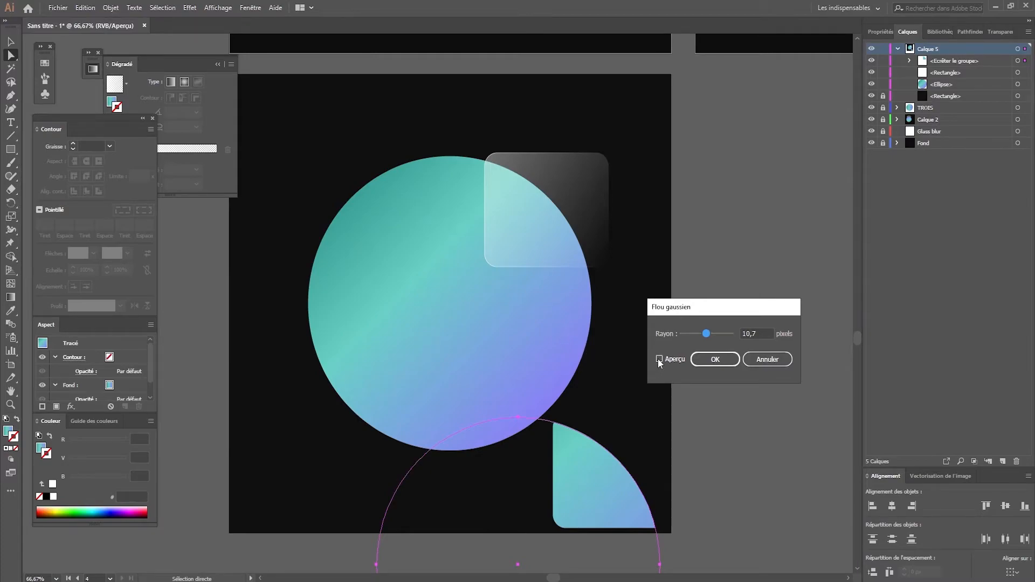
pyautogui.click(658, 359)
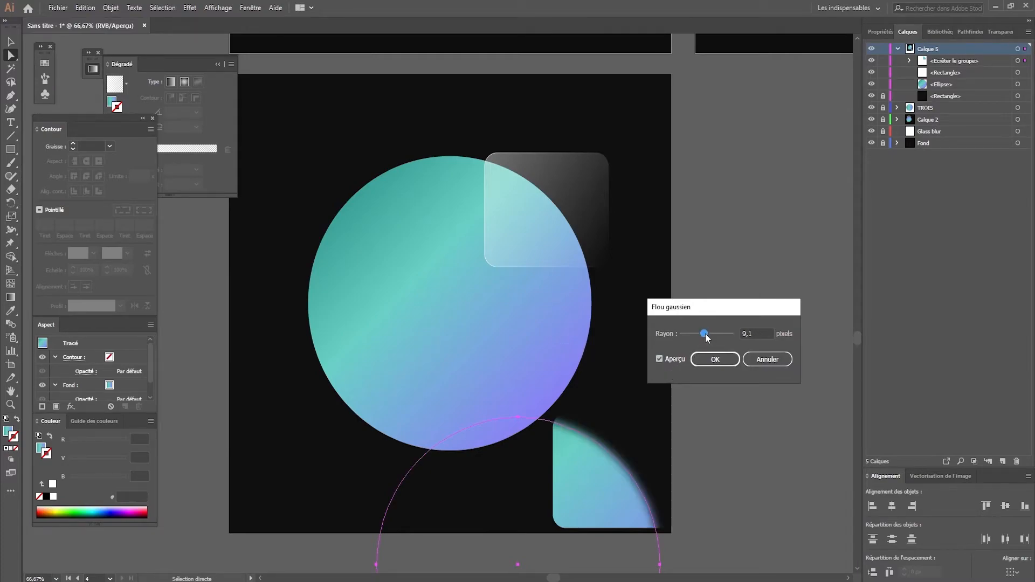
pyautogui.moveTo(704, 338); pyautogui.dragTo(701, 338)
pyautogui.click(708, 358)
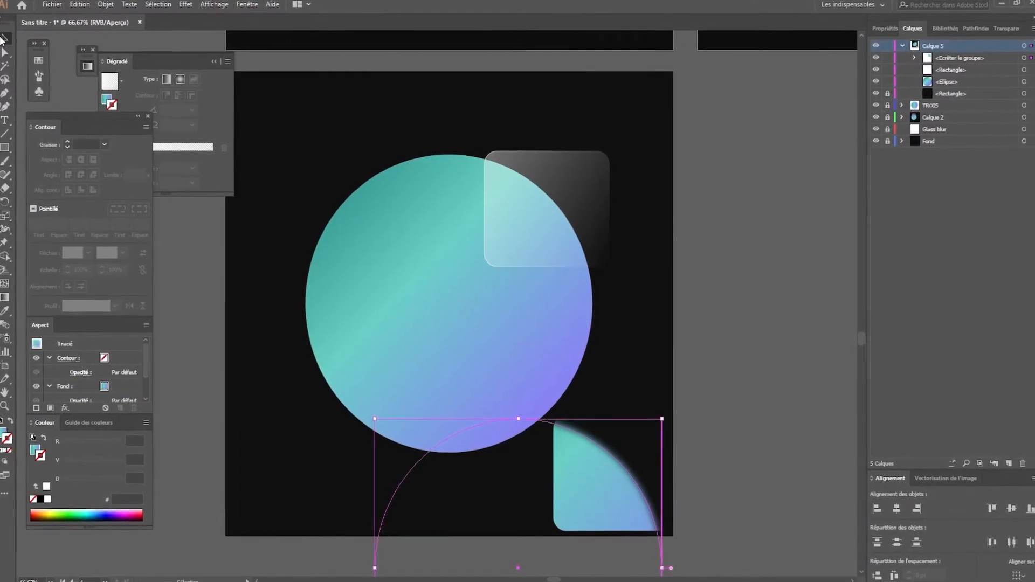
# Merge the overlap of the large circle and the rounded rectangle into the rectangle with Shape Builder, cutting it out of the circle
pyautogui.click(515, 247)
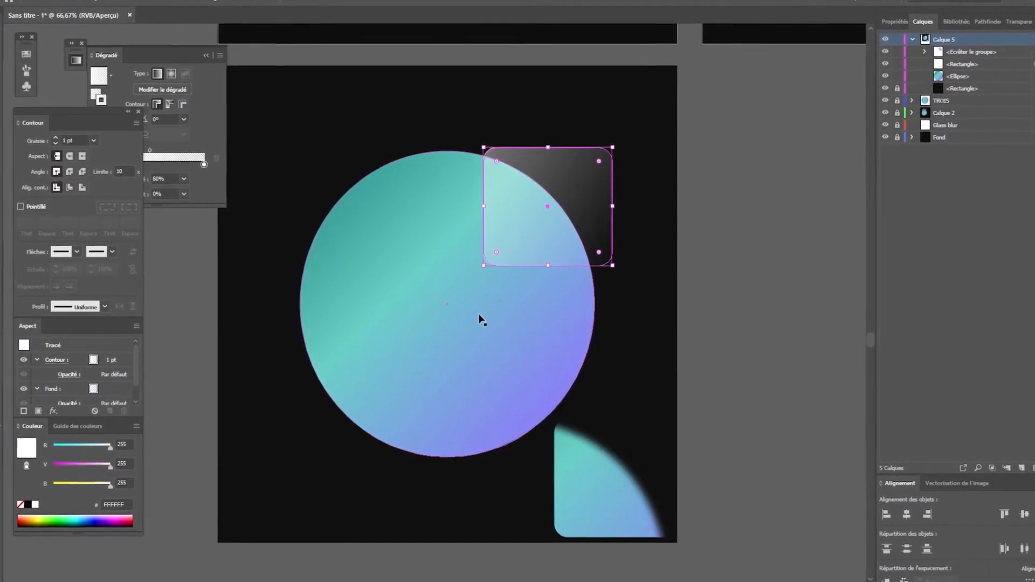
pyautogui.keyDown('shift'); pyautogui.click(477, 314); pyautogui.keyUp('shift')
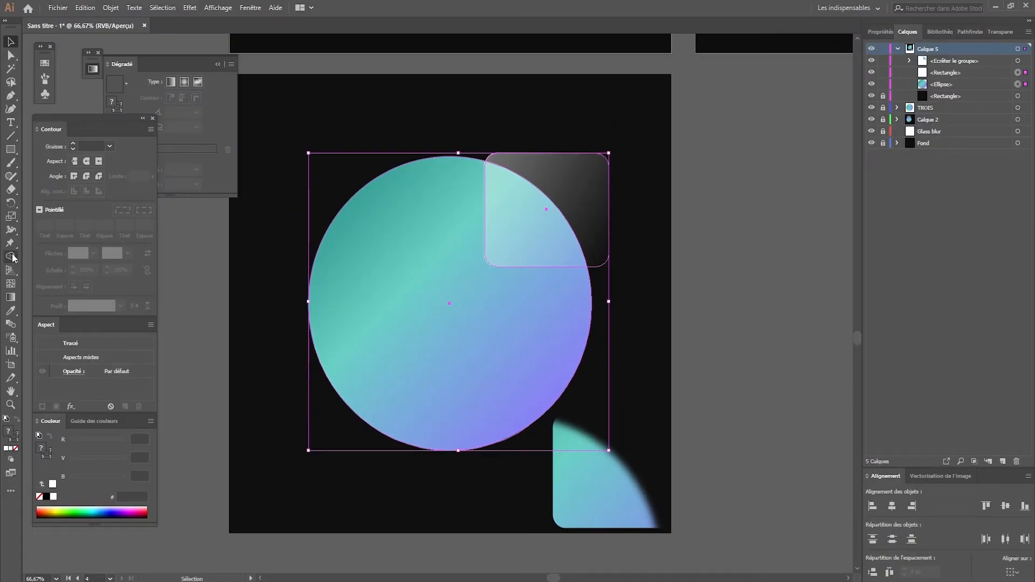
pyautogui.click(10, 256)
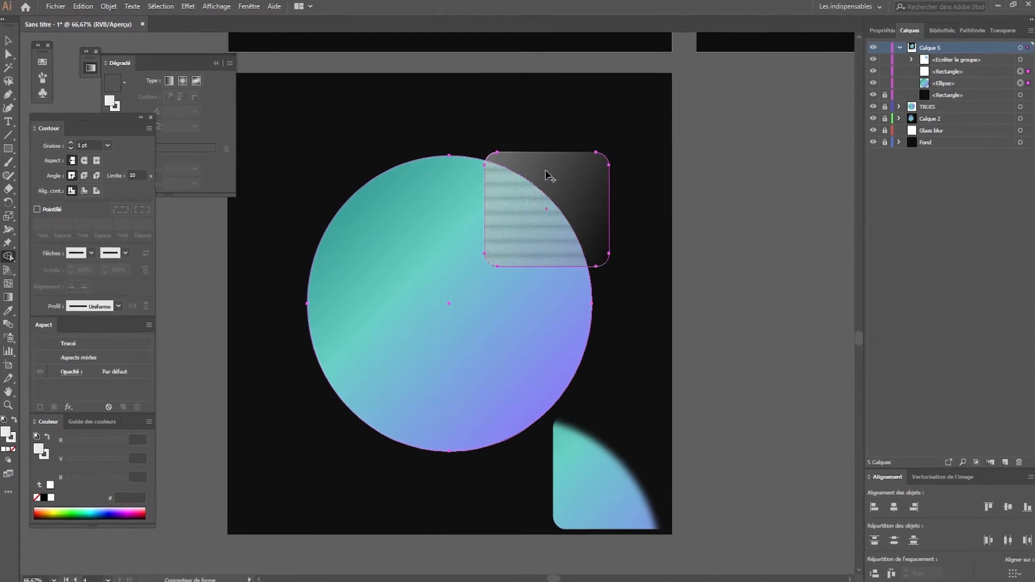
pyautogui.moveTo(580, 179); pyautogui.dragTo(541, 208)
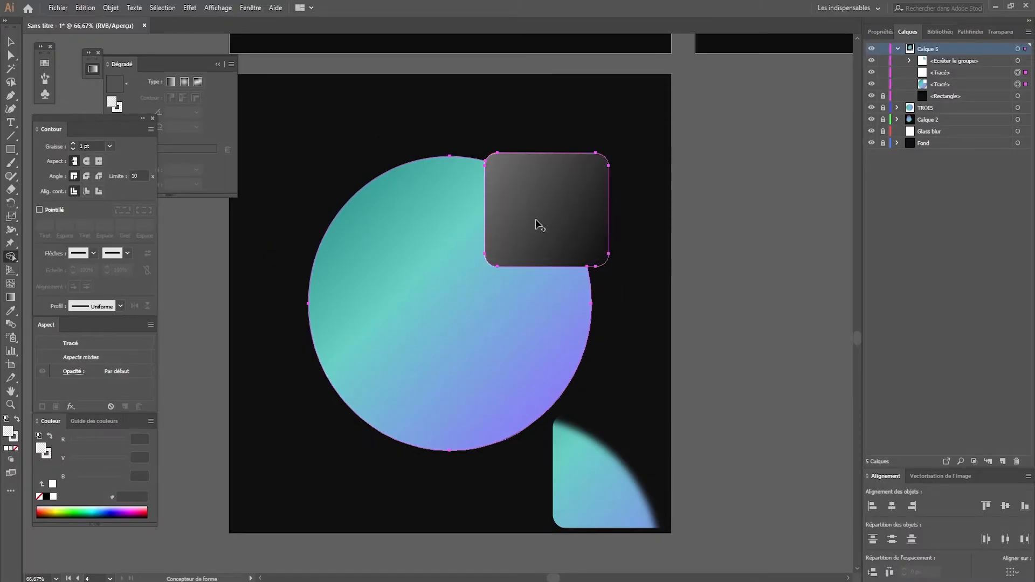
# Move the blurred clipped piece back over the circle's cut-out, aligned with the rounded rectangle, and deselect everything
pyautogui.press('v')
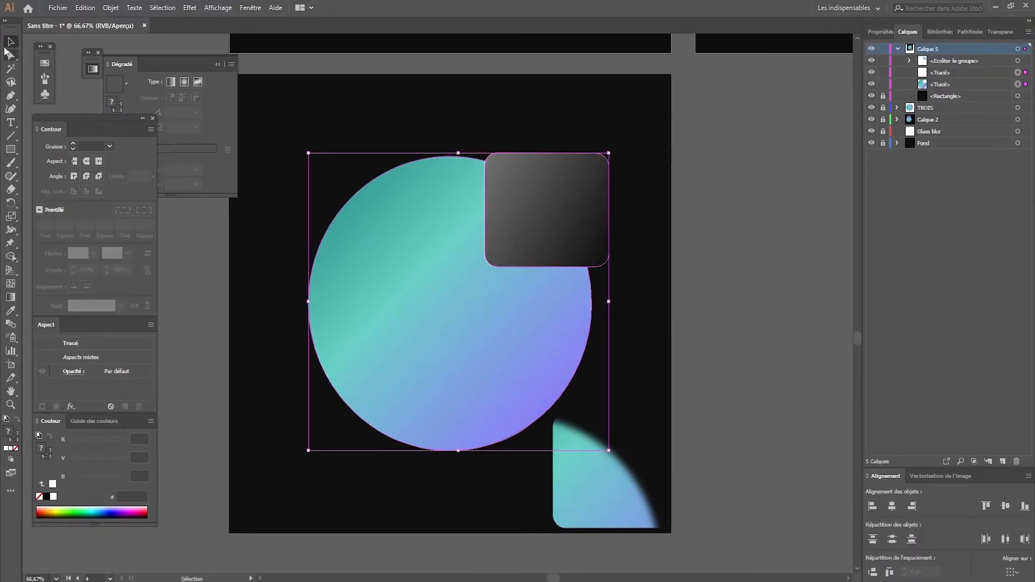
pyautogui.moveTo(618, 518); pyautogui.dragTo(553, 239)
pyautogui.click(740, 235)
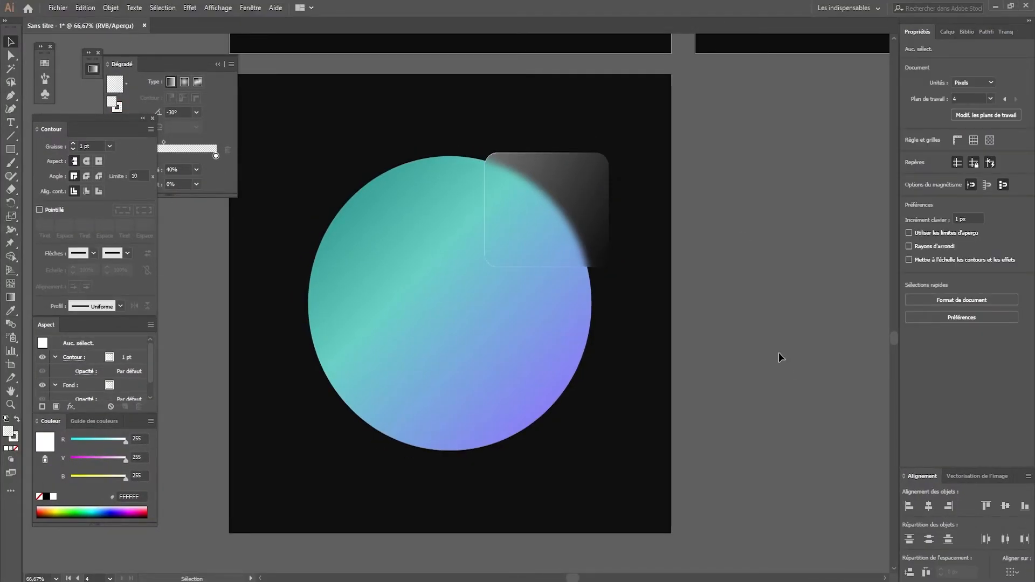
# Add a black drop shadow to the rounded rectangle: Produit mode, 19% opacity, 3 px X offset, 8 px Y offset, 11 px blur
pyautogui.click(593, 175)
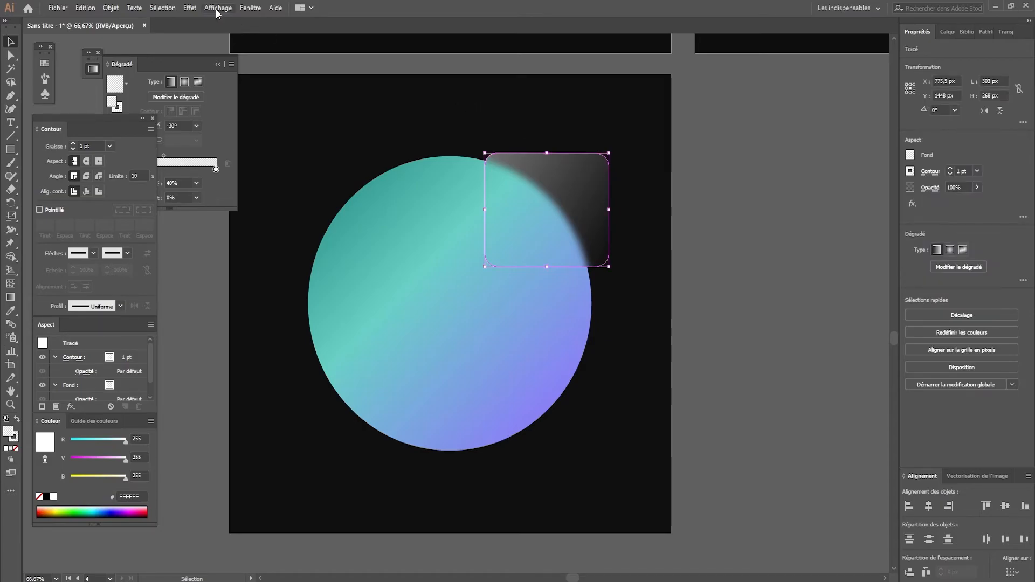
pyautogui.click(195, 8)
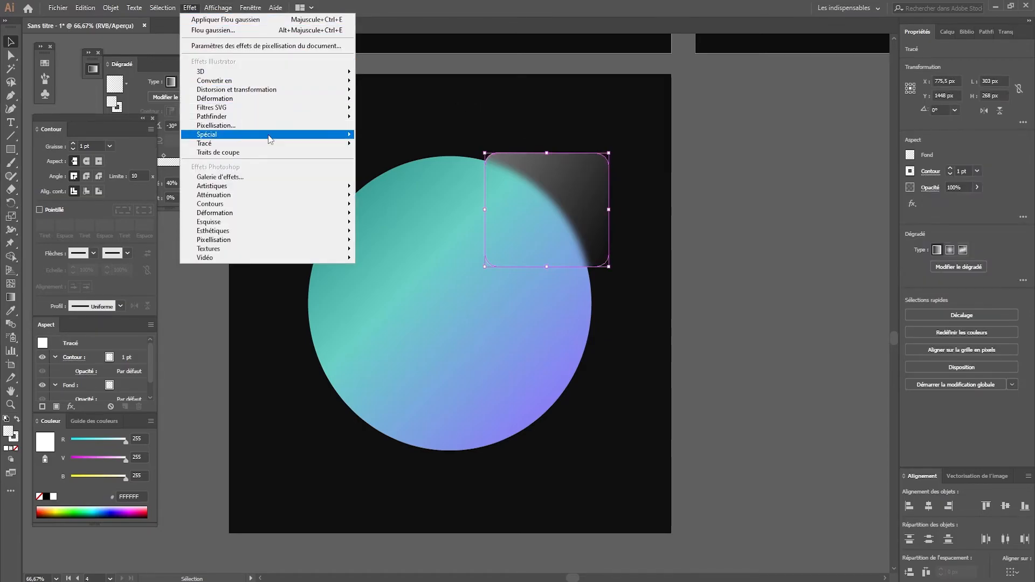
pyautogui.moveTo(271, 135)
pyautogui.click(393, 197)
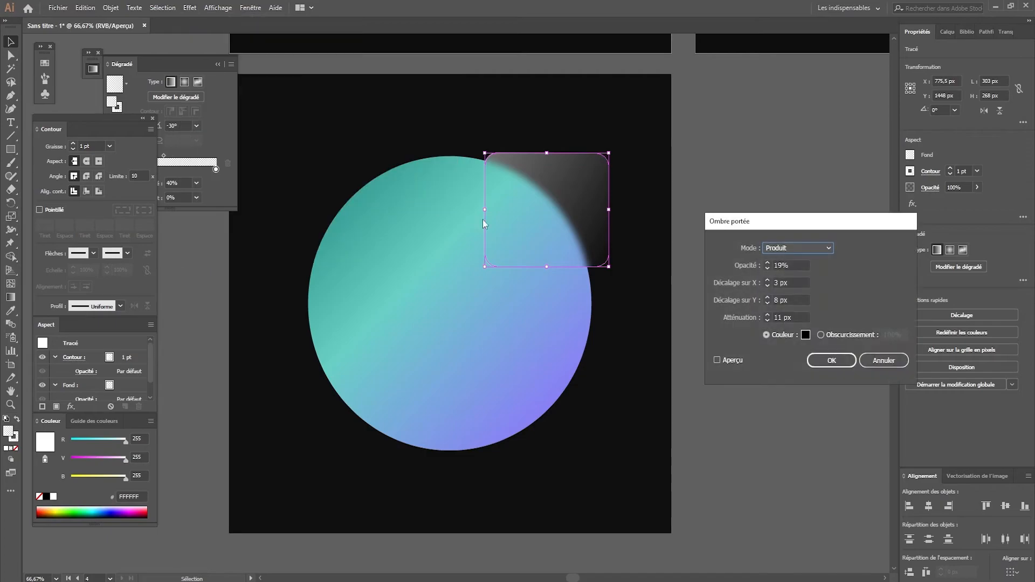
pyautogui.click(718, 360)
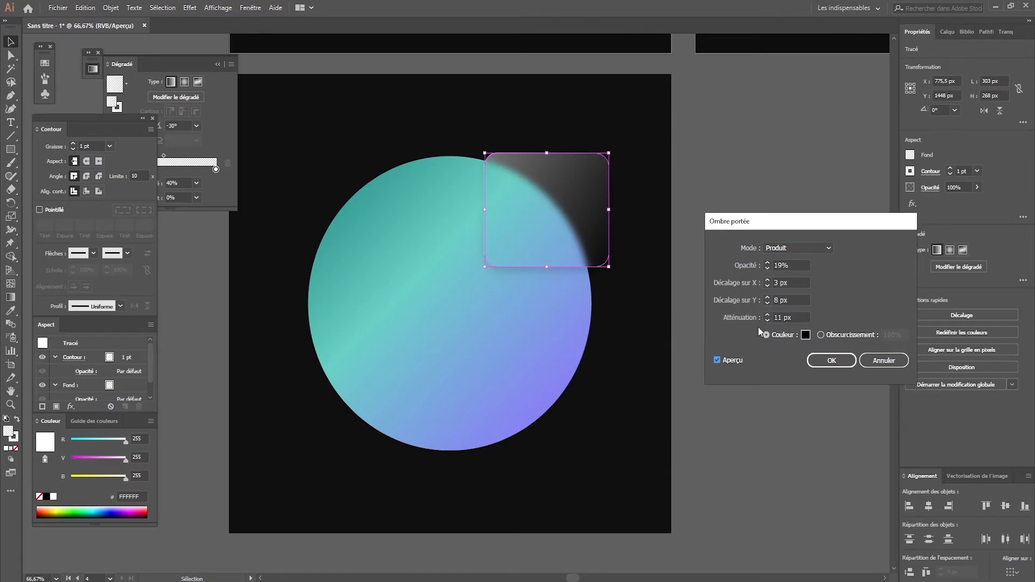
pyautogui.click(831, 360)
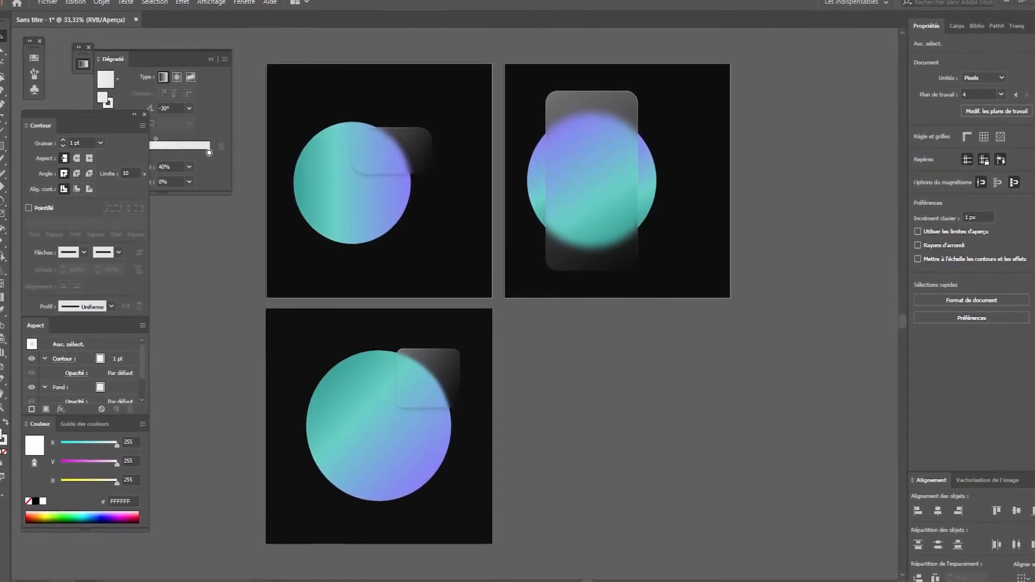